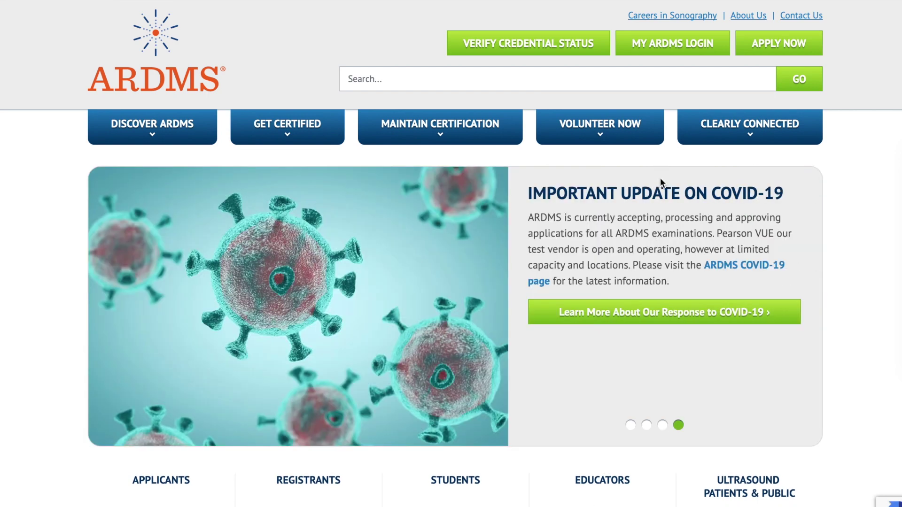
Sign in to My ARDMS using the saved autofill credentials
left_click(689, 48)
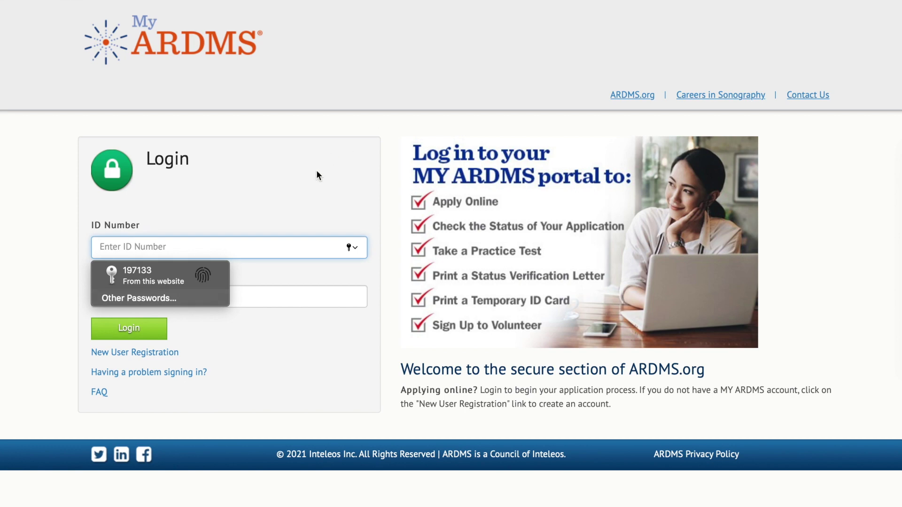
key("Down")
key("Return")
key("Return")
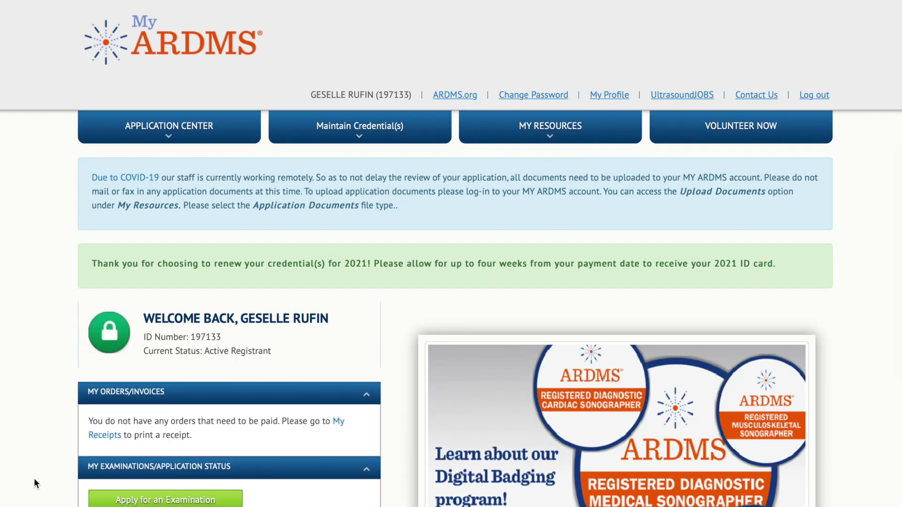
Bring up the On Demand Examinations list showing SPI, RDMS, RDCS and RVT
scroll(34, 478, "down", 1)
scroll(33, 478, "down", 4)
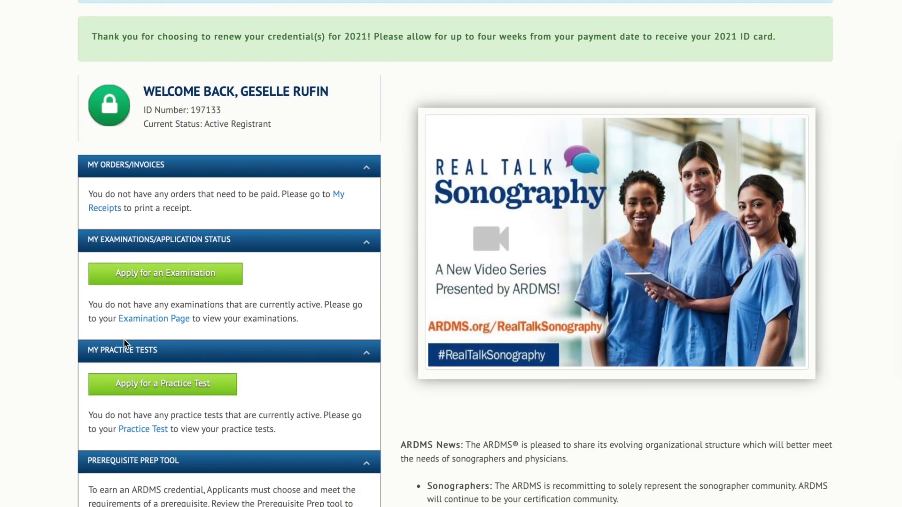
left_click(126, 274)
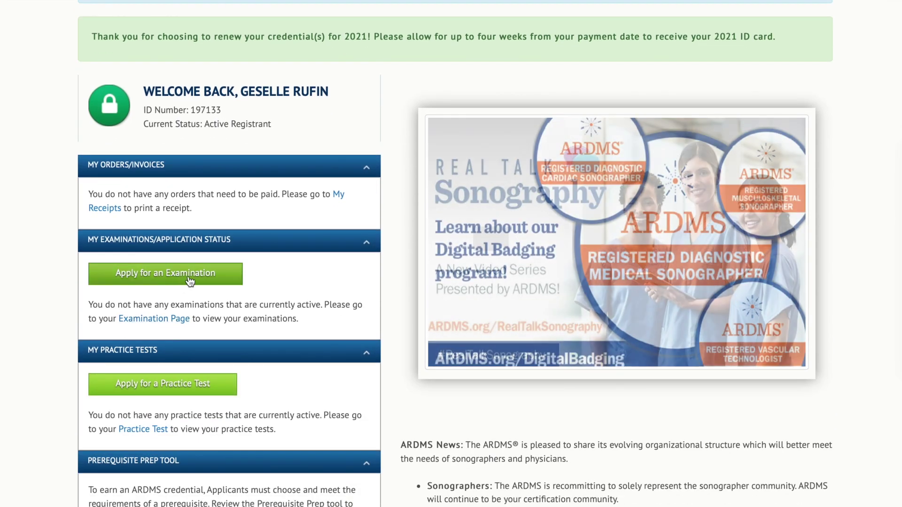
scroll(420, 309, "down", 3)
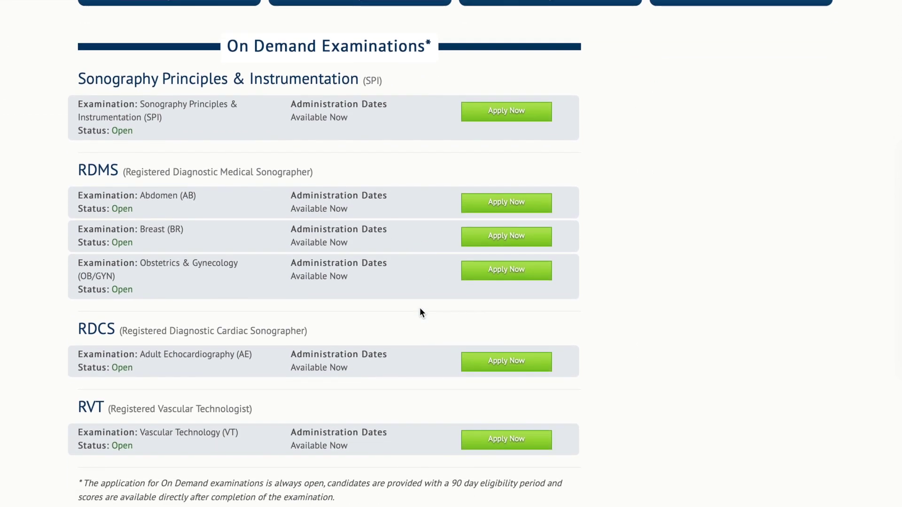
scroll(420, 312, "down", 1)
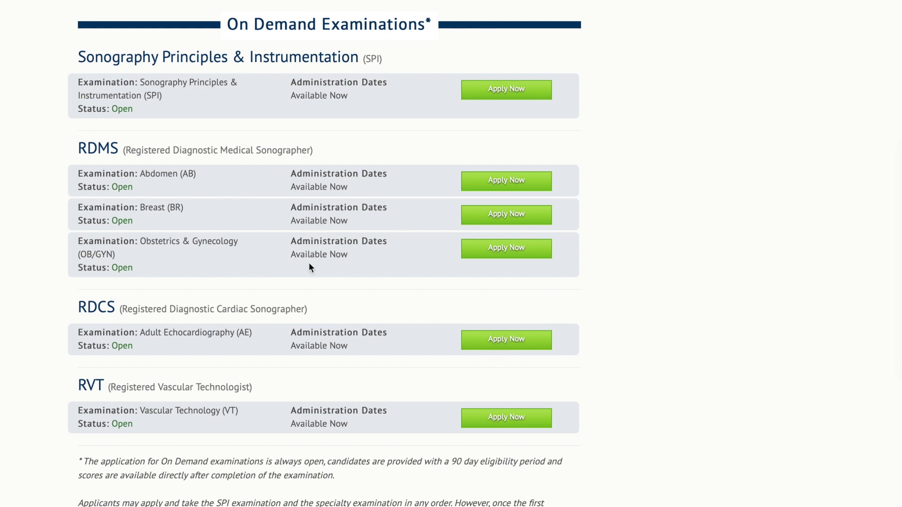
scroll(309, 262, "down", 1)
scroll(309, 328, "down", 2)
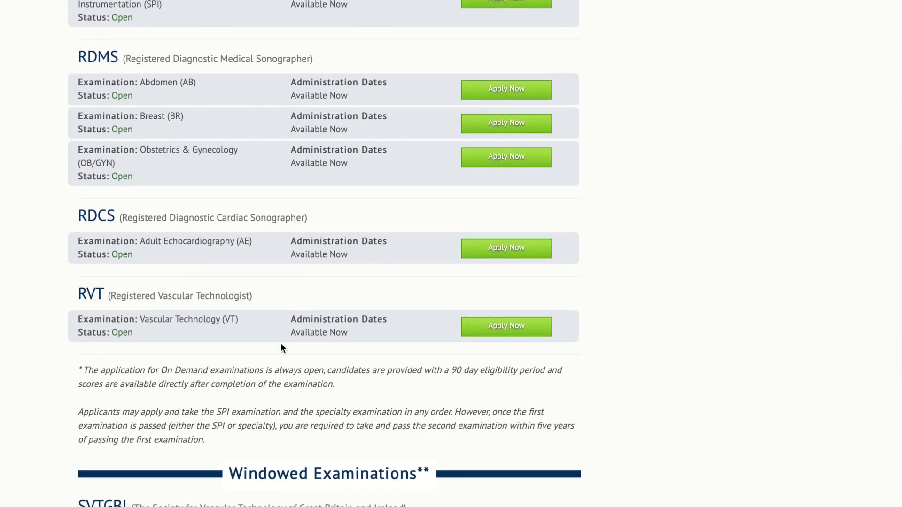
scroll(281, 343, "down", 9)
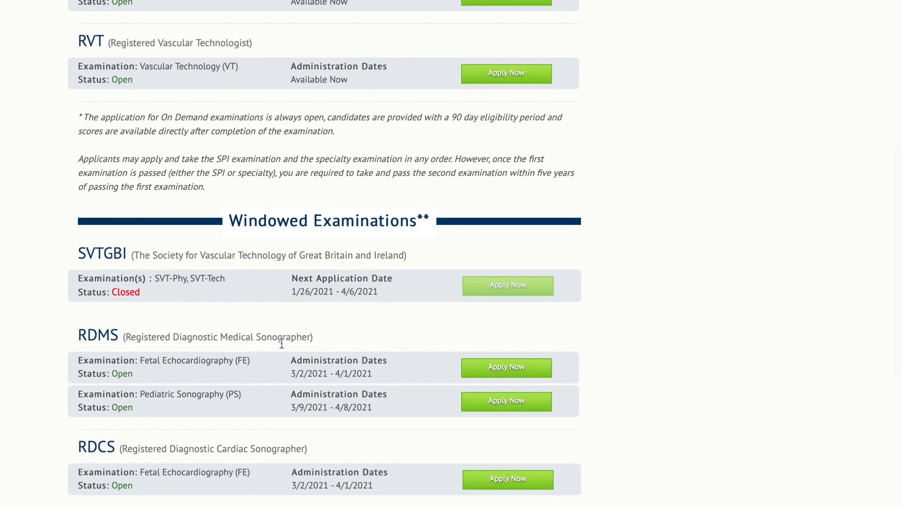
scroll(282, 343, "down", 2)
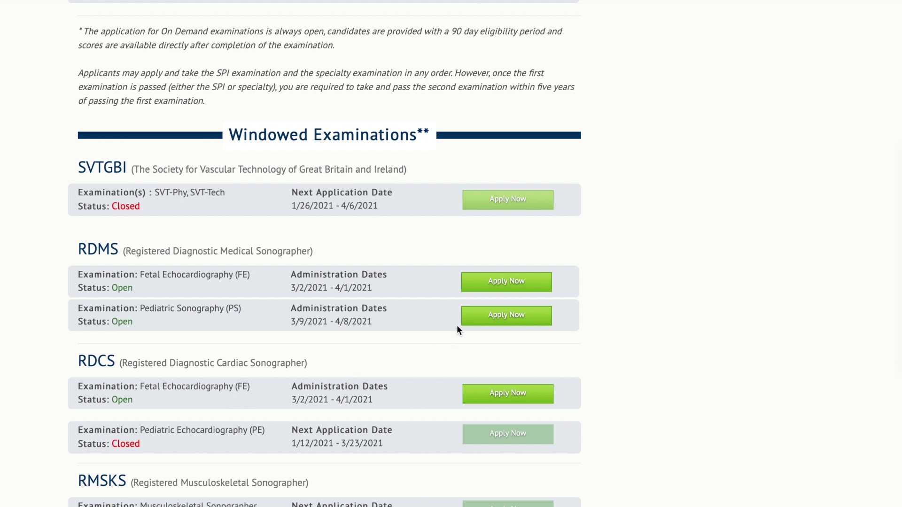
left_click(493, 320)
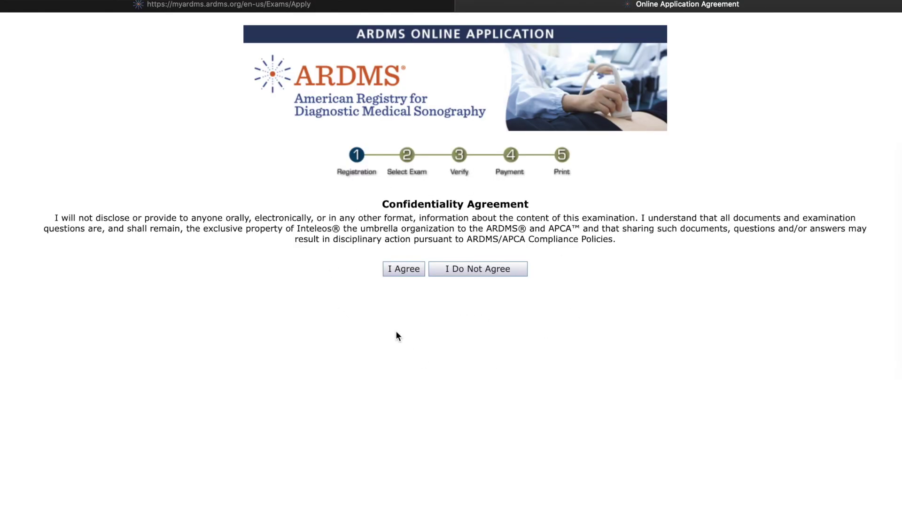
Accept the Confidentiality and Application Agreements for the Pediatric Sonography (PS) application
left_click(402, 275)
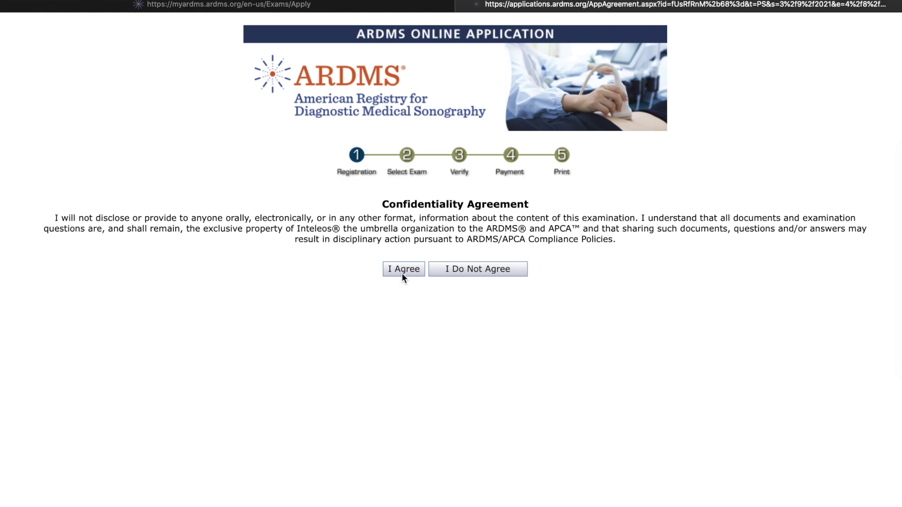
scroll(127, 386, "down", 3)
scroll(128, 385, "down", 1)
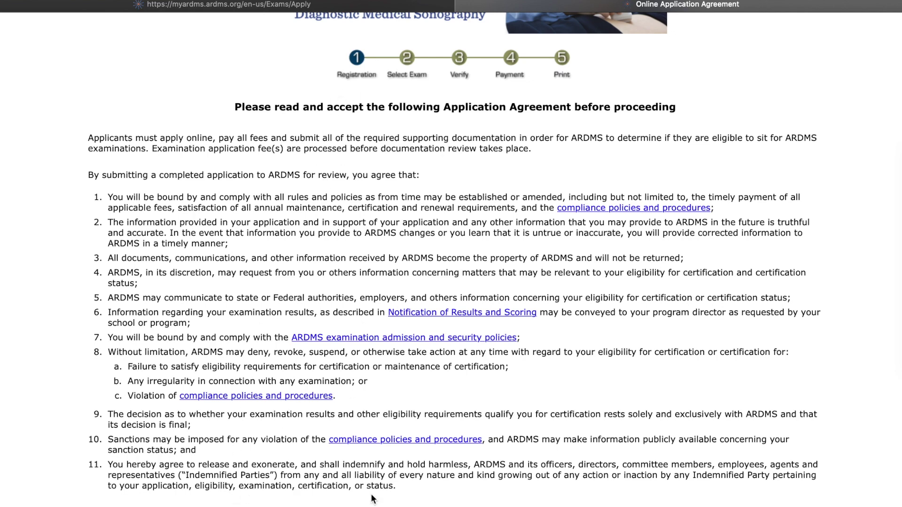
left_click(286, 479)
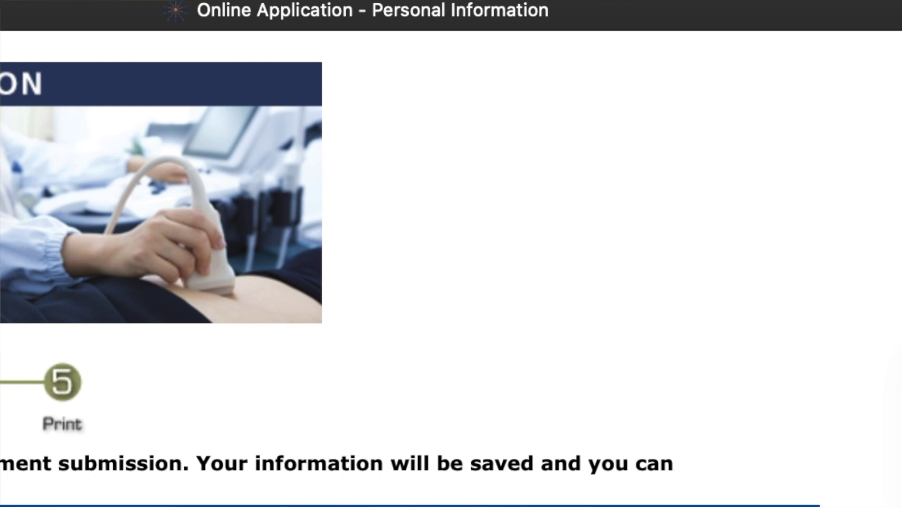
Review the name, birth date and email fields, then confirm the name matches the ID
scroll(451, 253, "down", 4)
scroll(451, 253, "down", 5)
scroll(411, 253, "down", 3)
scroll(411, 253, "down", 4)
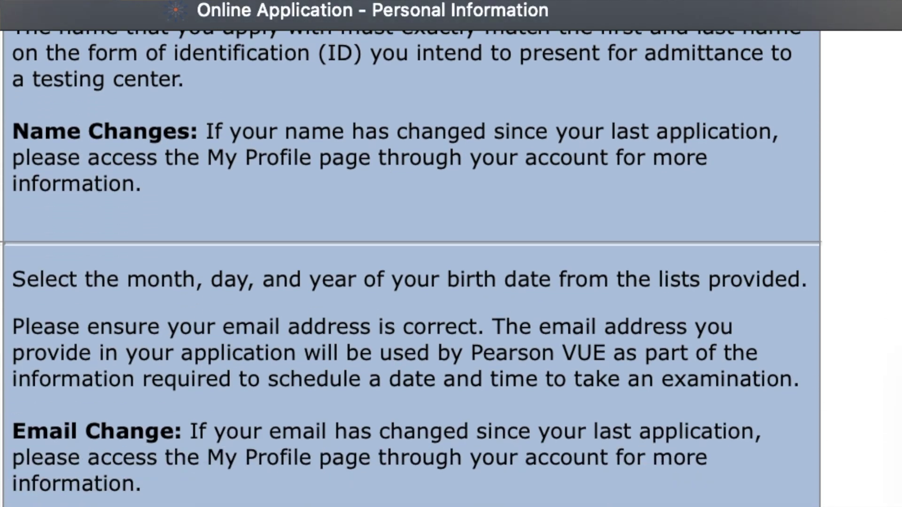
scroll(411, 267, "down", 1)
scroll(411, 267, "up", 1)
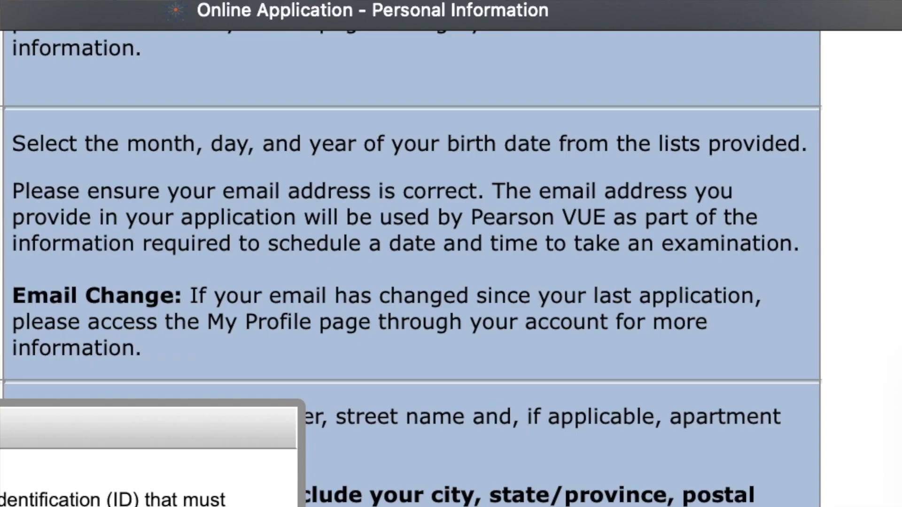
left_click(392, 359)
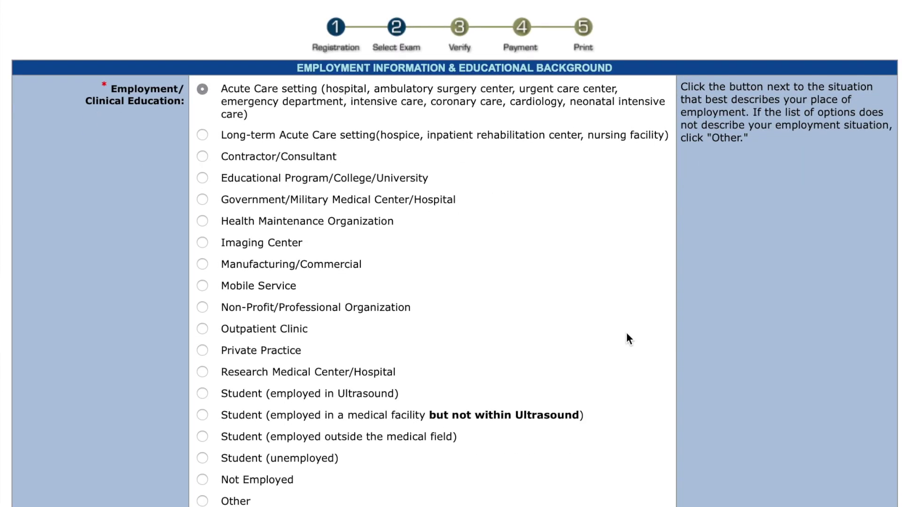
Confirm Bachelor's degree, USA, work experience Yes and accommodations No
scroll(627, 333, "down", 1)
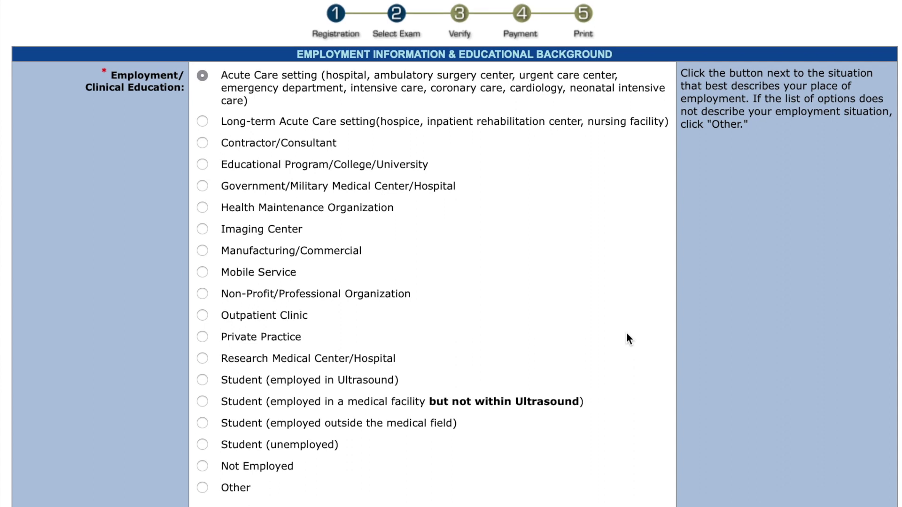
scroll(626, 333, "down", 4)
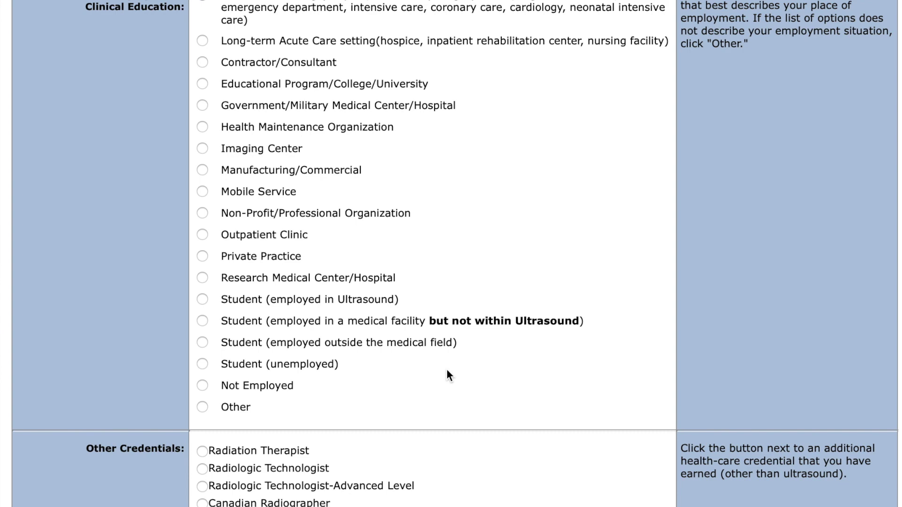
scroll(446, 371, "down", 2)
scroll(447, 371, "up", 3)
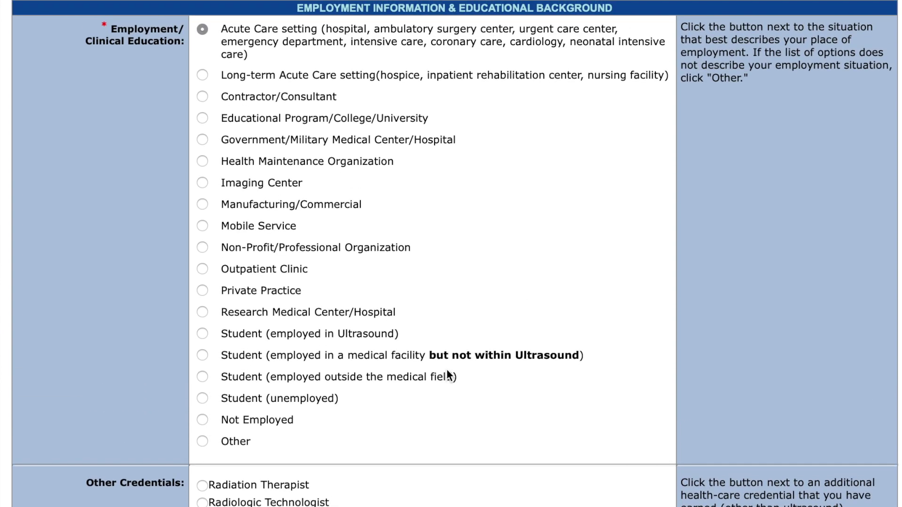
scroll(446, 370, "down", 4)
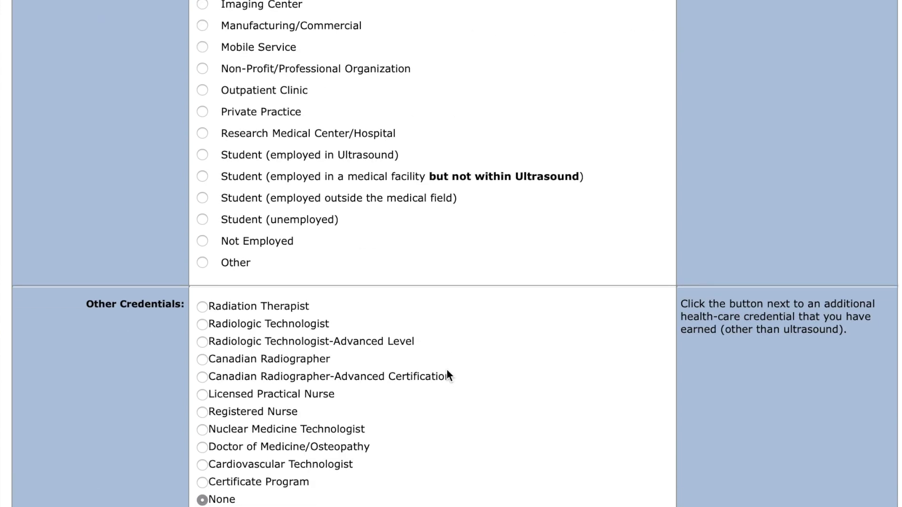
scroll(447, 370, "down", 4)
scroll(445, 376, "down", 2)
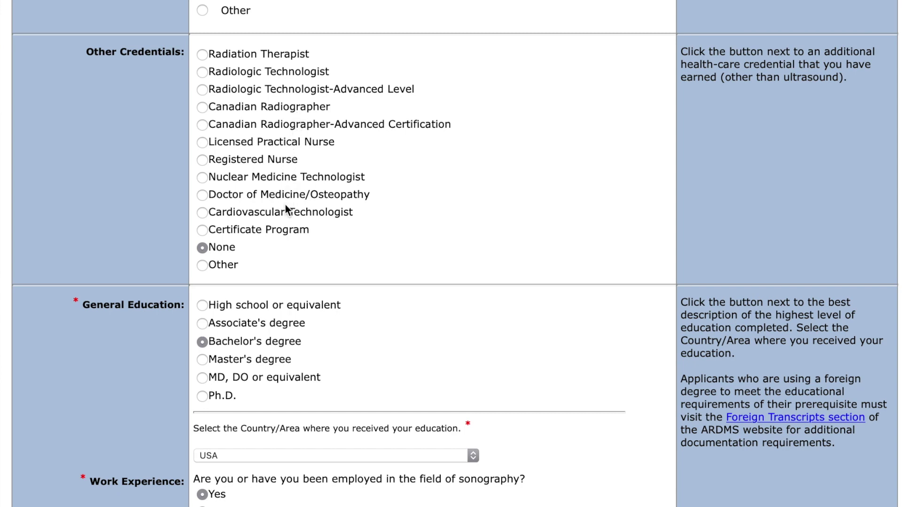
scroll(343, 272, "down", 3)
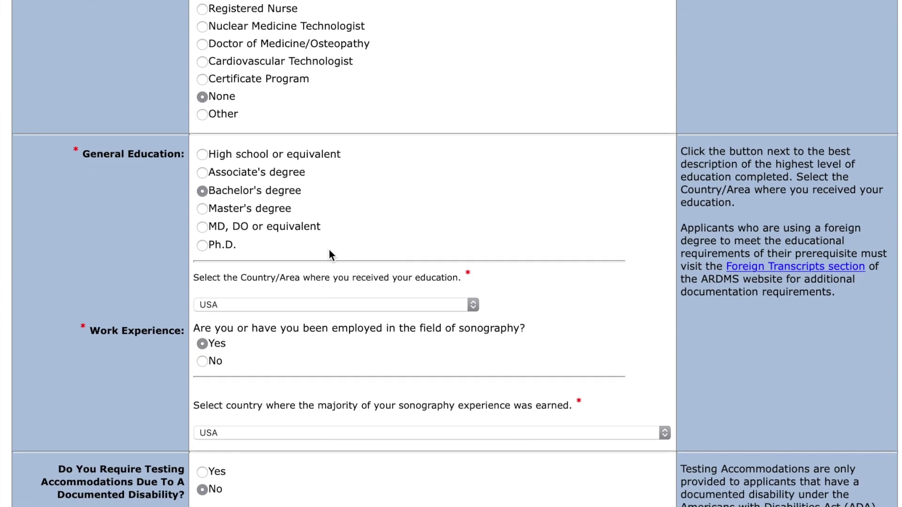
scroll(280, 153, "down", 1)
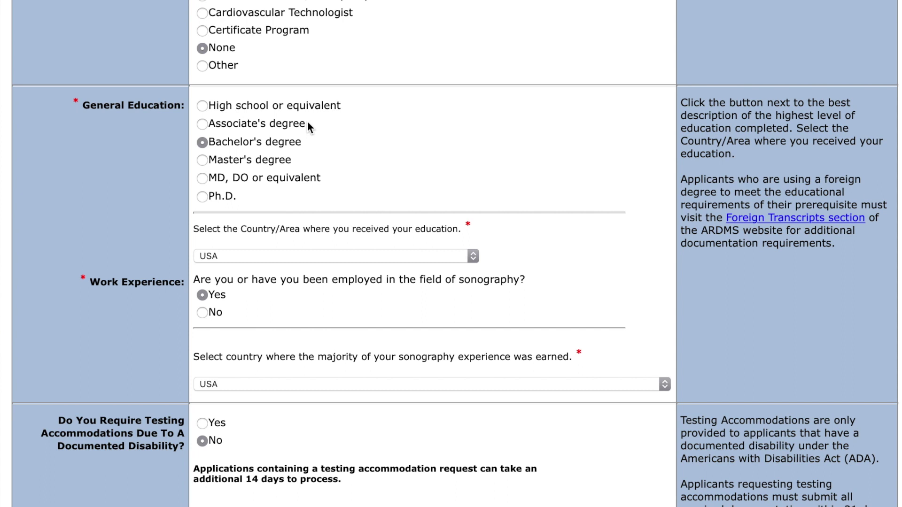
scroll(358, 275, "down", 1)
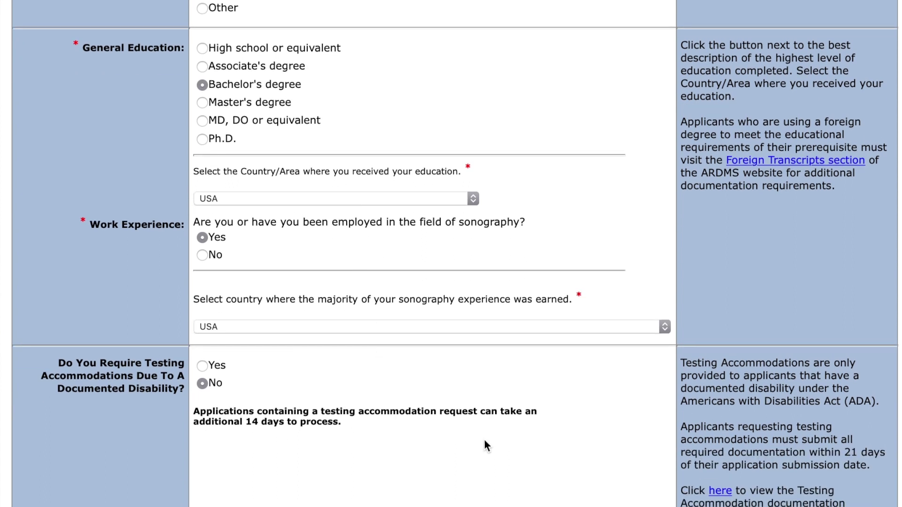
scroll(485, 442, "down", 1)
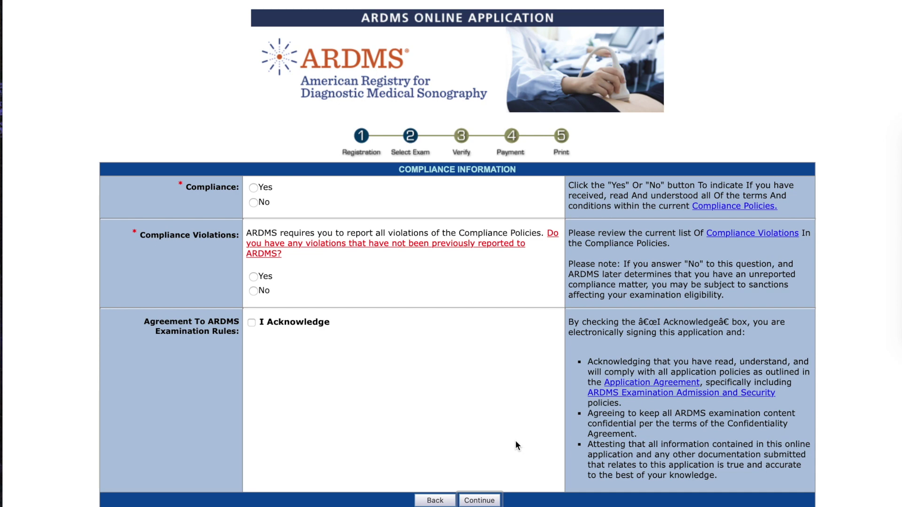
Answer compliance Yes, violations No, acknowledge the examination rules, and submit for review
left_click(262, 187)
left_click(253, 290)
left_click(252, 323)
scroll(425, 372, "down", 1)
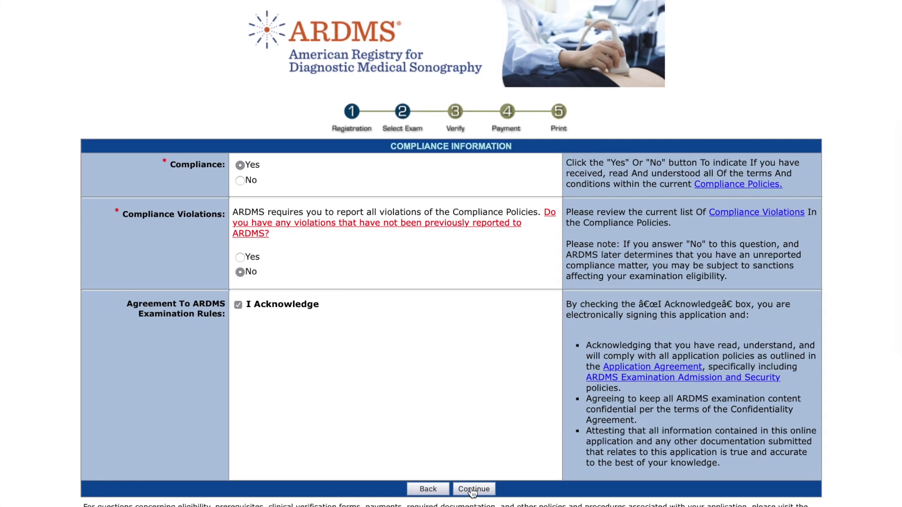
left_click(473, 489)
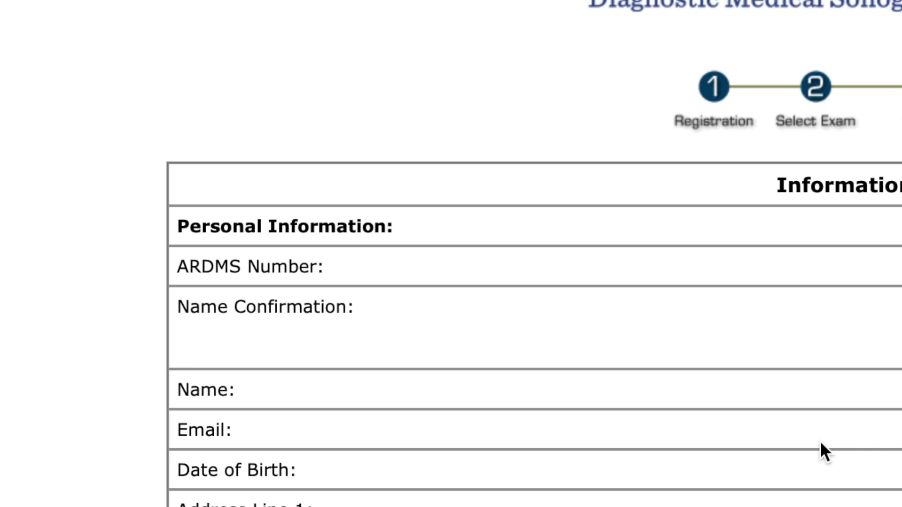
scroll(820, 443, "down", 5)
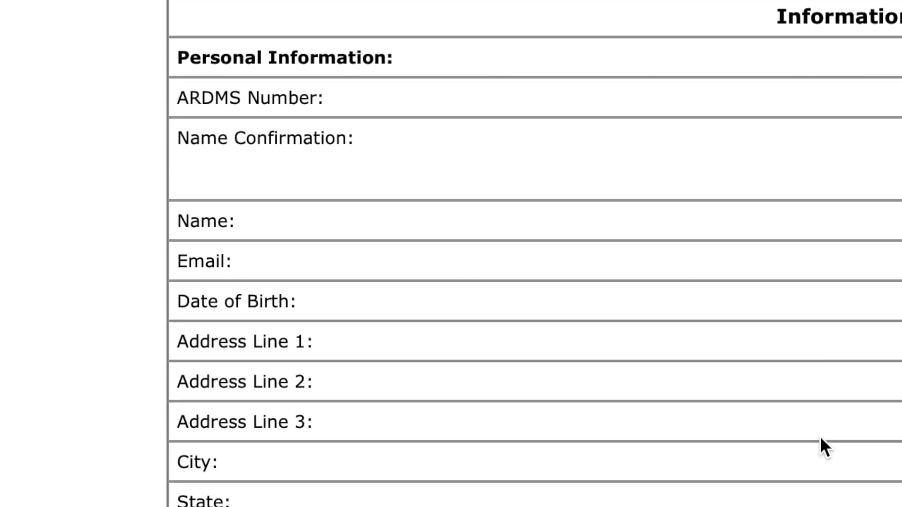
scroll(821, 440, "down", 4)
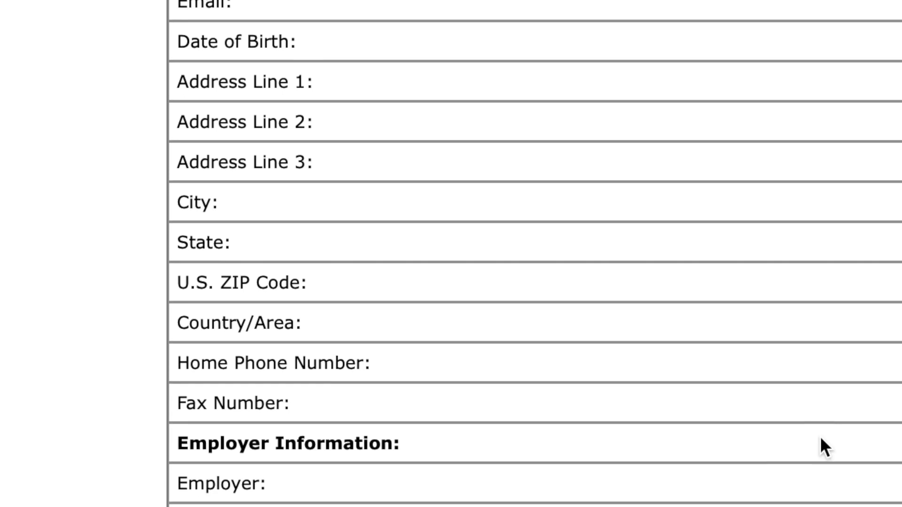
scroll(820, 439, "down", 5)
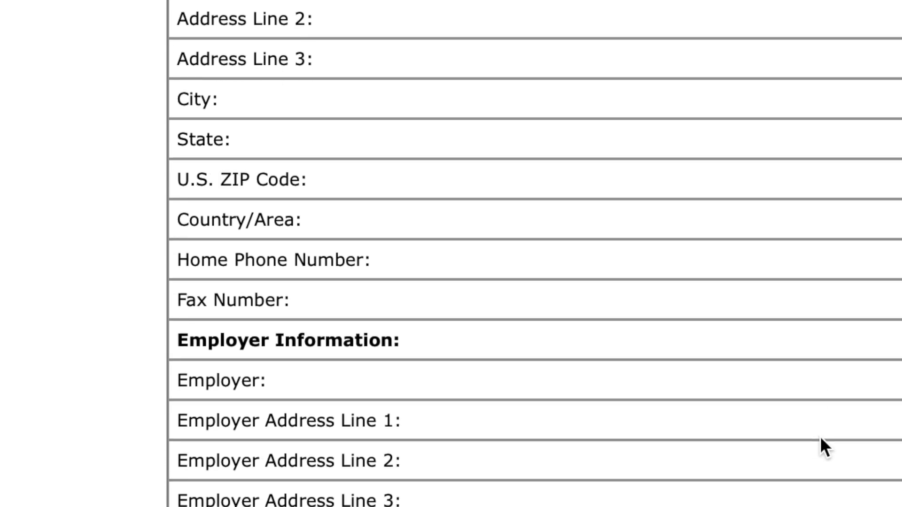
scroll(819, 436, "down", 14)
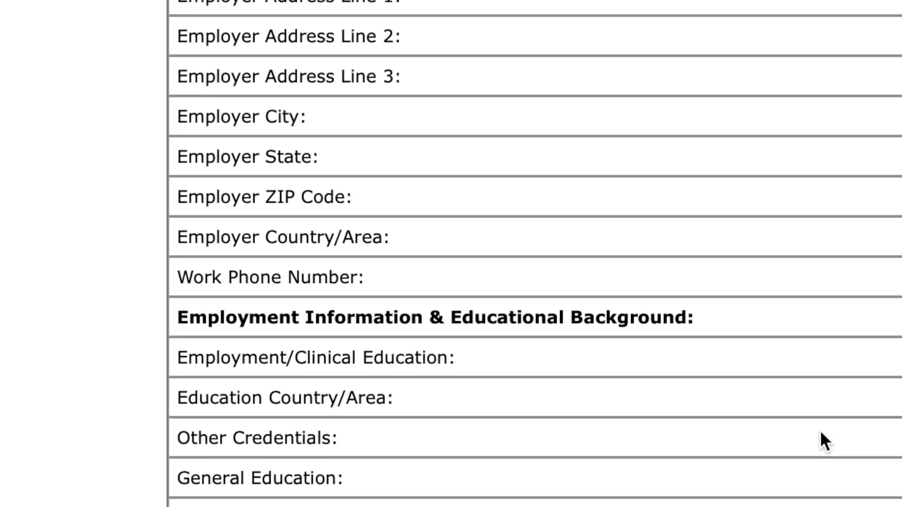
scroll(827, 372, "down", 4)
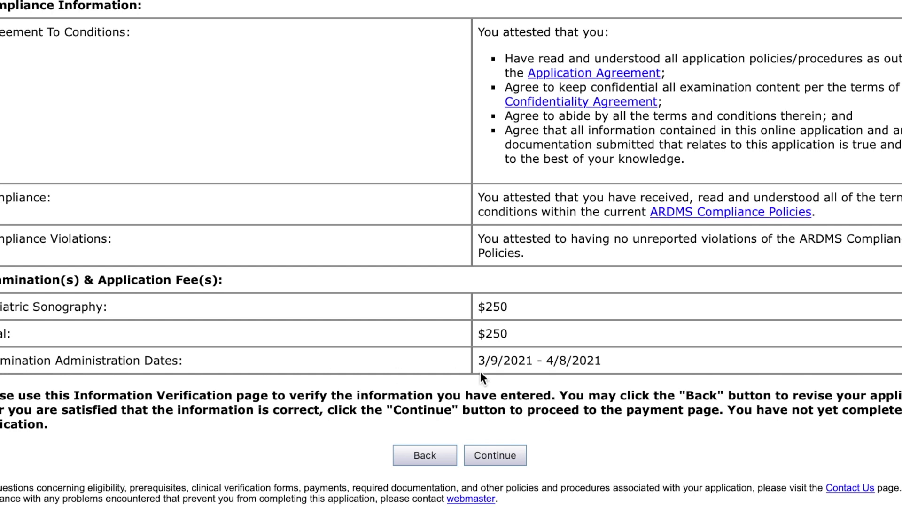
left_click(506, 455)
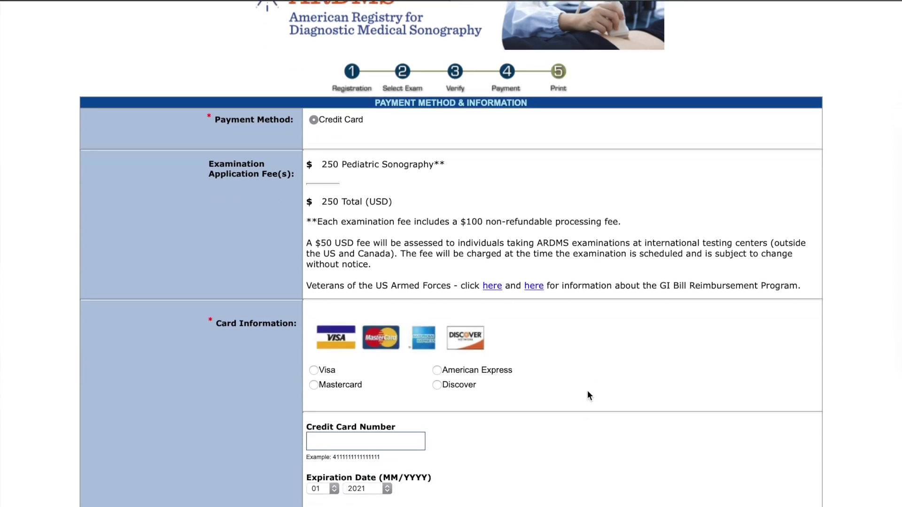
Scroll down the payment page for the $250 Pediatric Sonography application fee
scroll(587, 390, "down", 1)
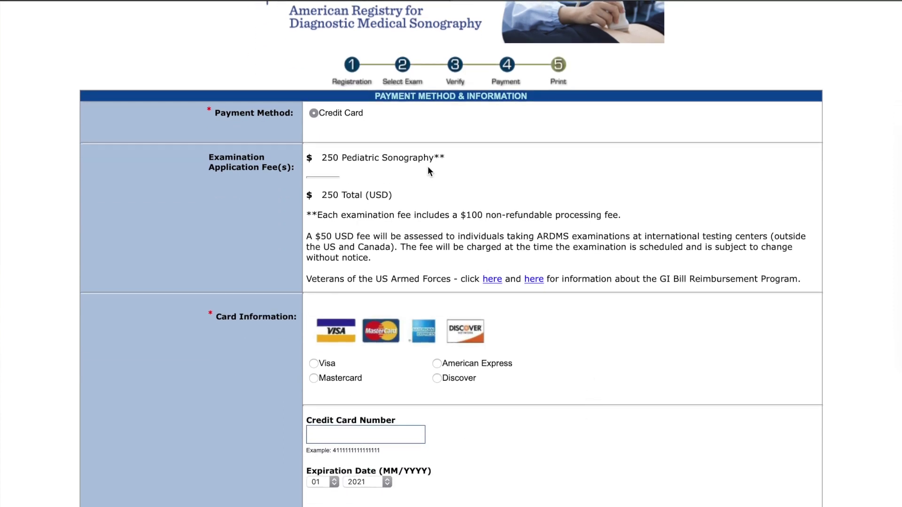
scroll(353, 177, "down", 1)
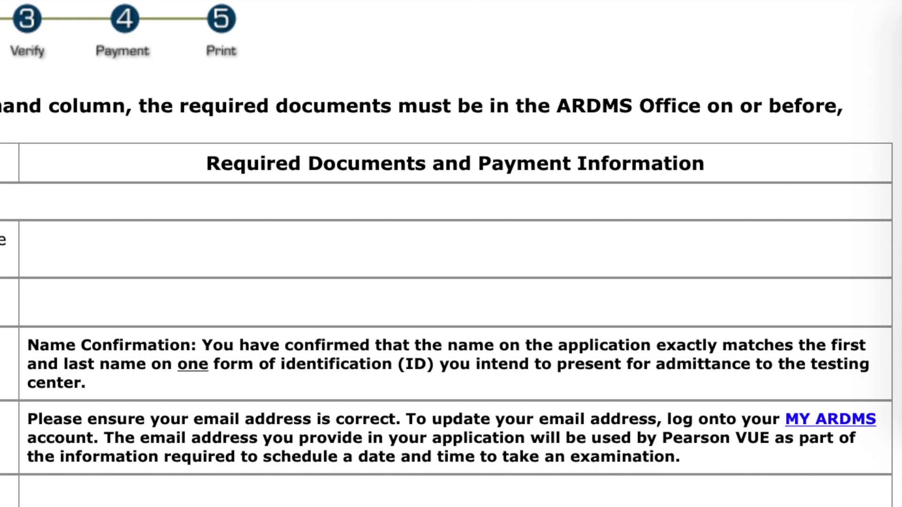
scroll(451, 254, "down", 3)
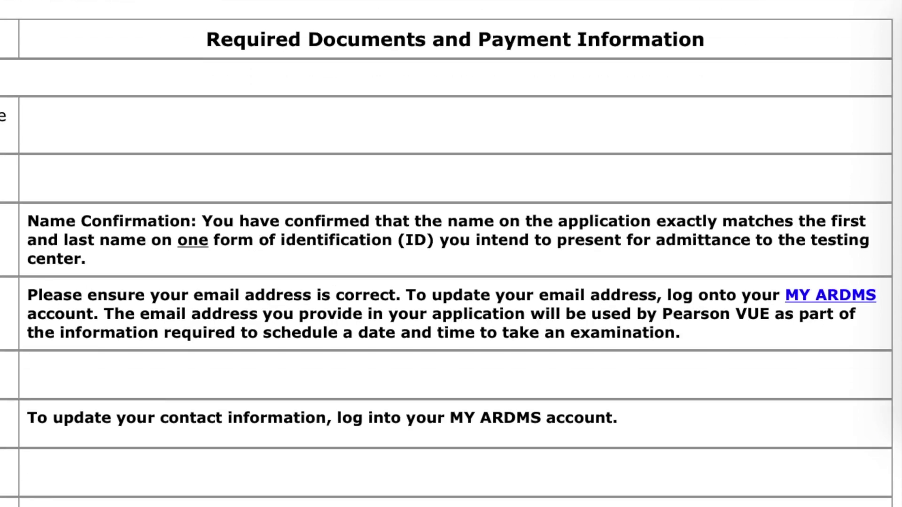
scroll(451, 254, "down", 1)
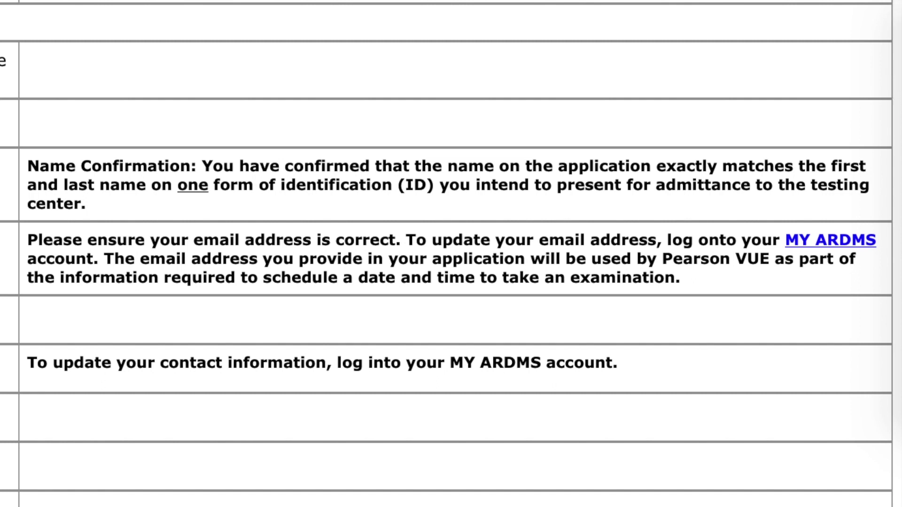
scroll(451, 254, "down", 1)
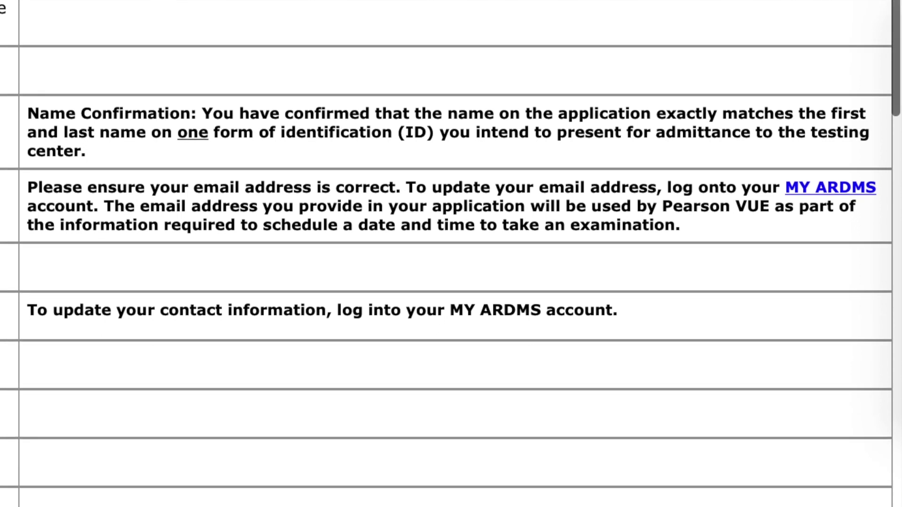
scroll(451, 253, "down", 2)
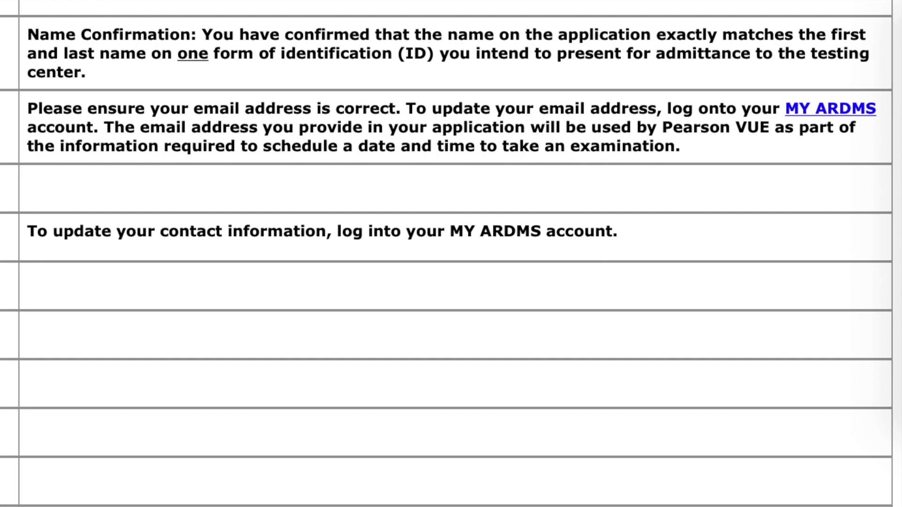
scroll(451, 254, "down", 1)
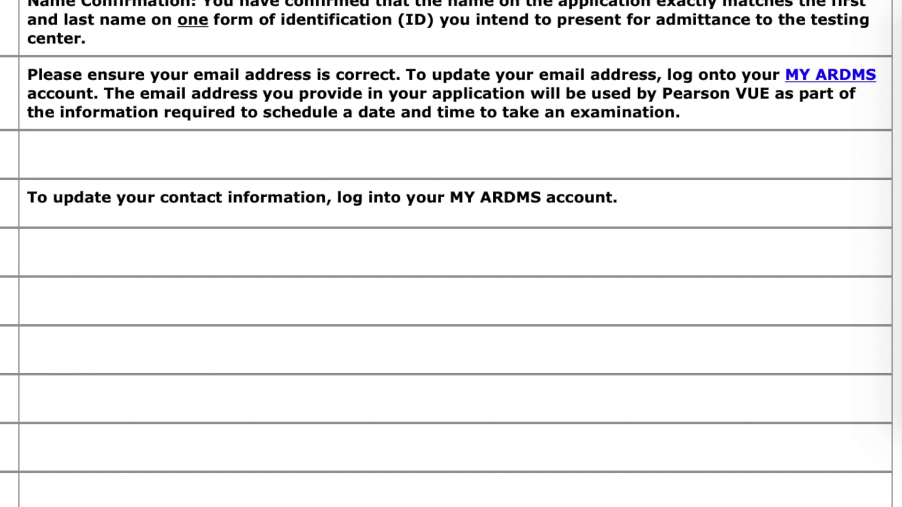
scroll(451, 253, "down", 3)
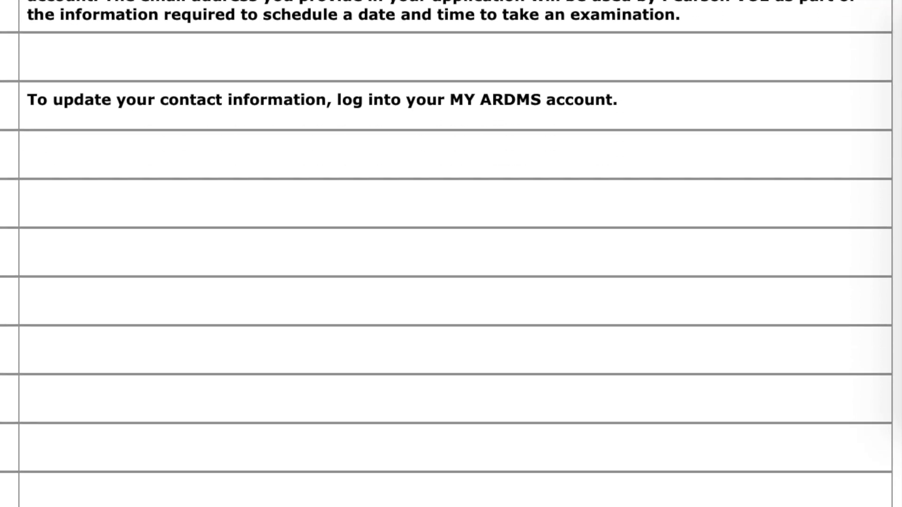
scroll(451, 253, "down", 5)
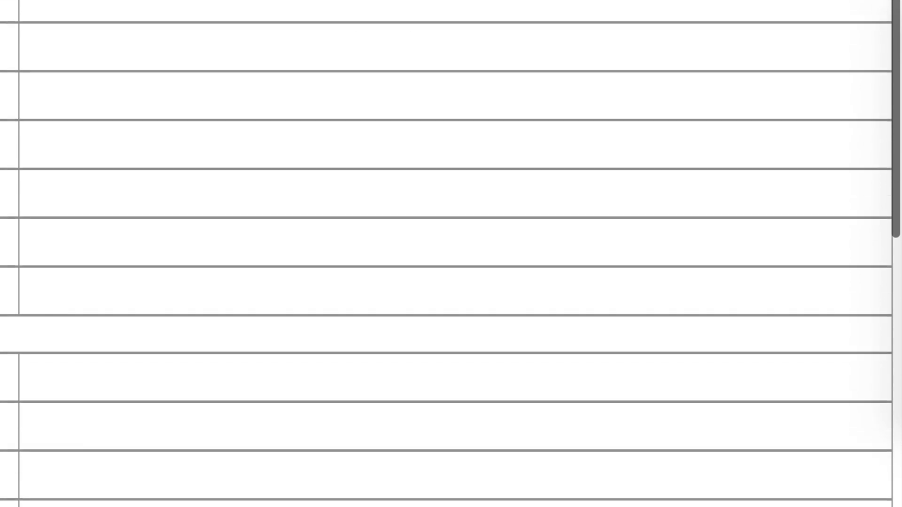